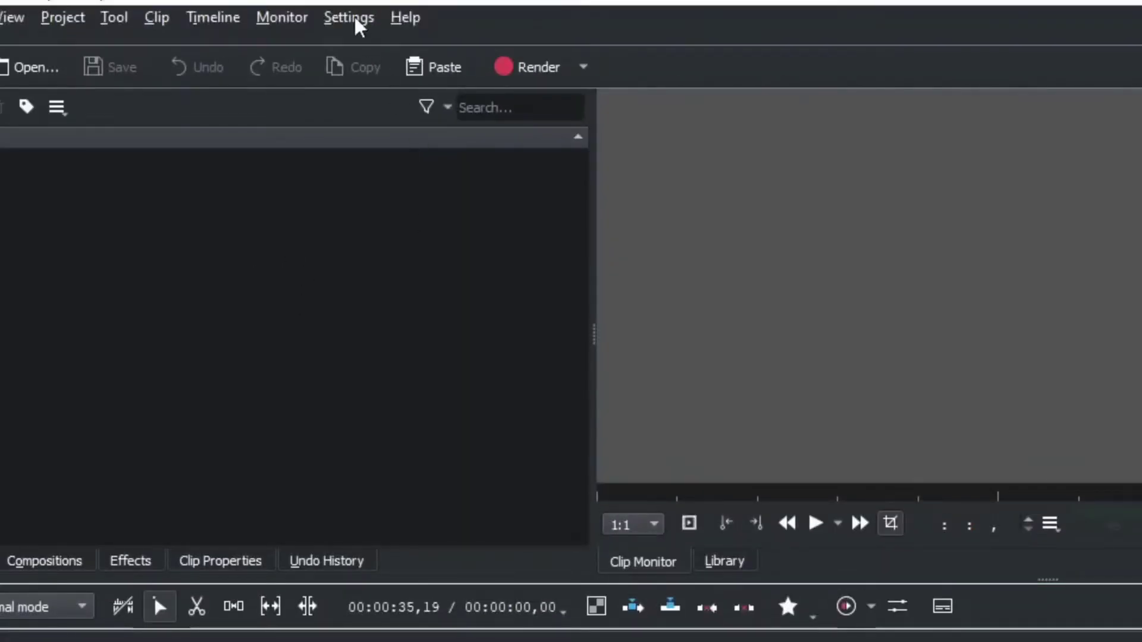
Browse Kdenlive's Color Theme list and switch from the dark scheme to a light one.
left_click(356, 20)
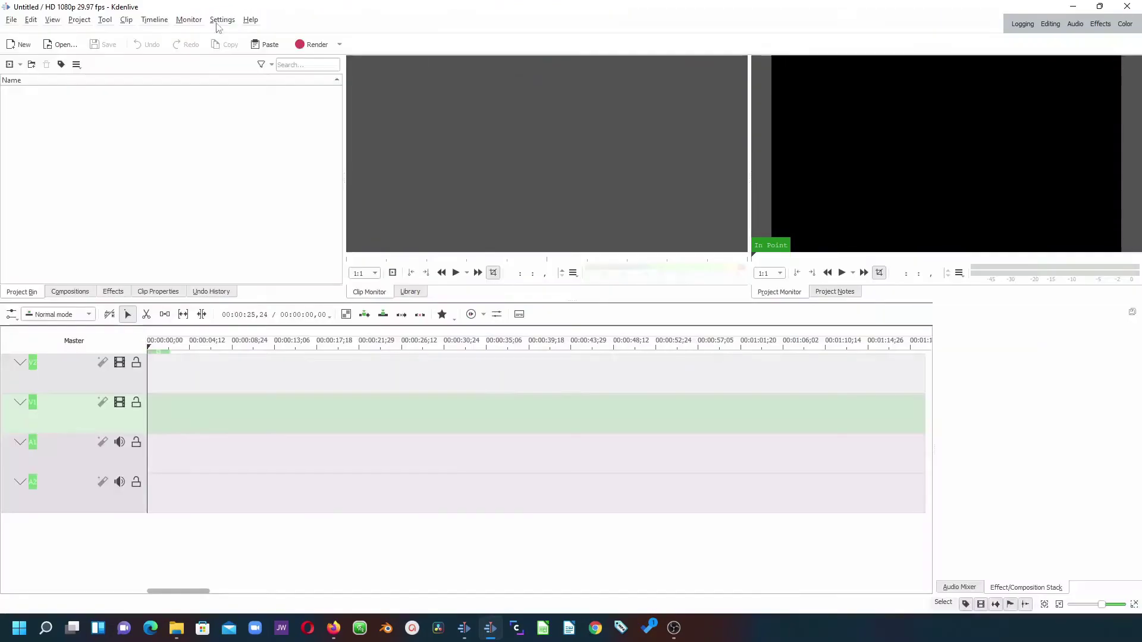
left_click(222, 20)
Open KDE Store's Plasma Color Schemes category and go to the Ocean scheme's page.
left_click(455, 401)
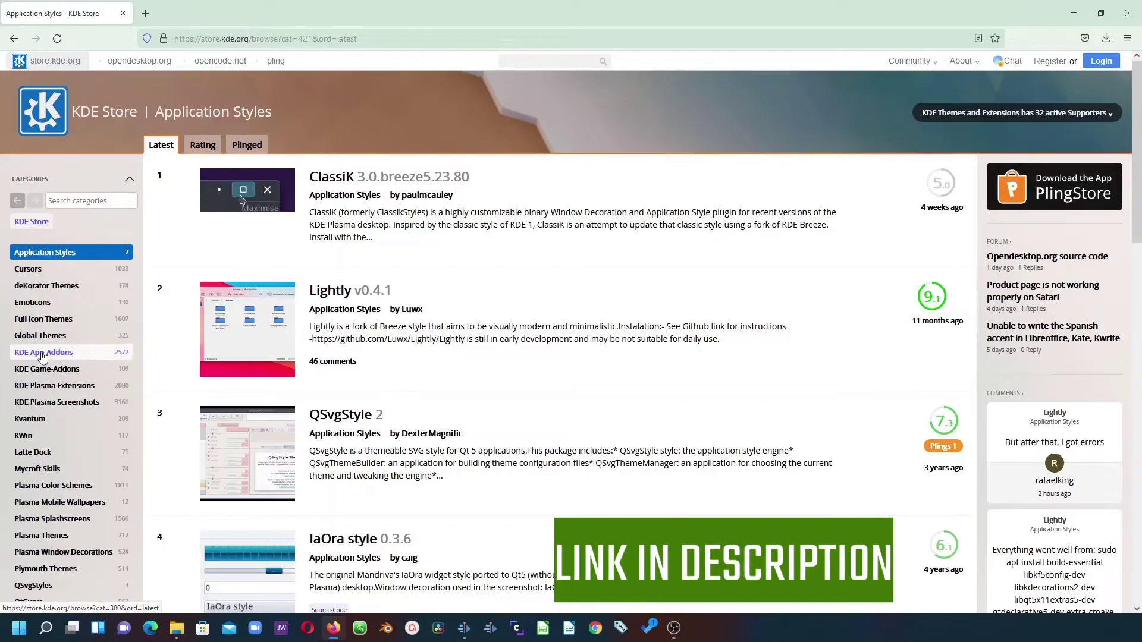
scroll(43, 356, "down", 3)
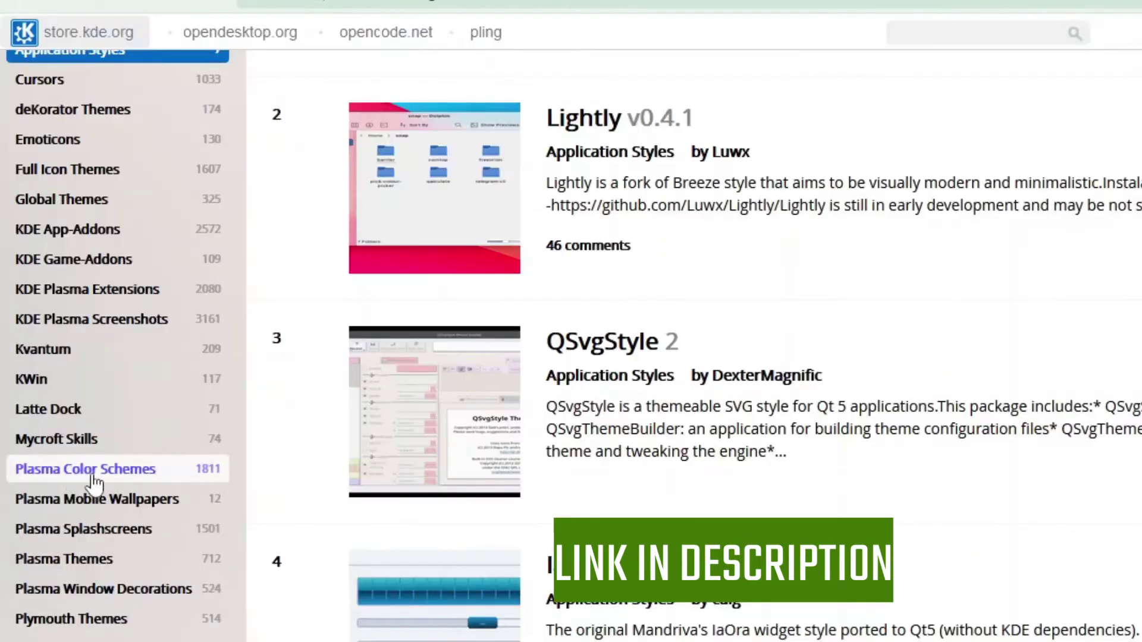
left_click(174, 473)
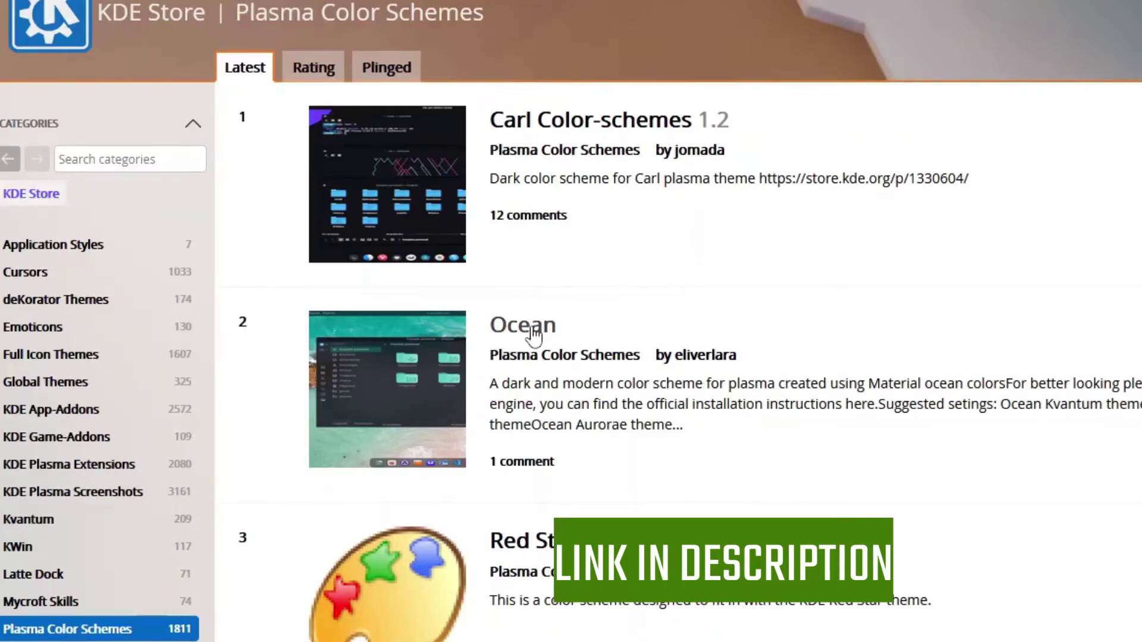
left_click(532, 330)
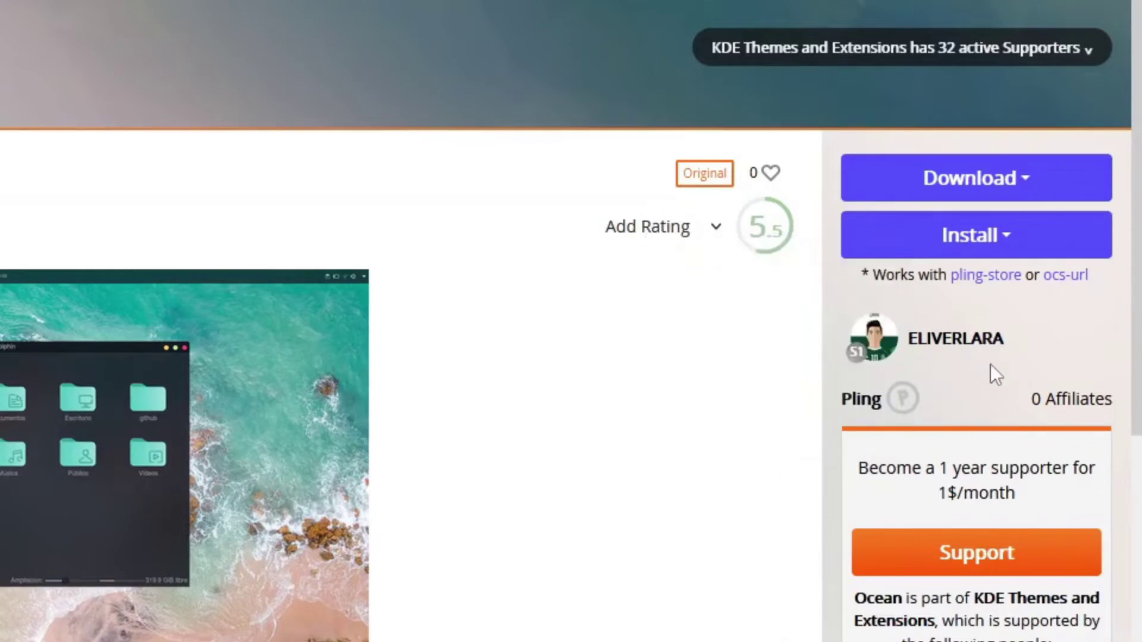
Download the Oceancolors file (0.01 MB) from KDE Store into the colour scheme folder.
left_click(994, 185)
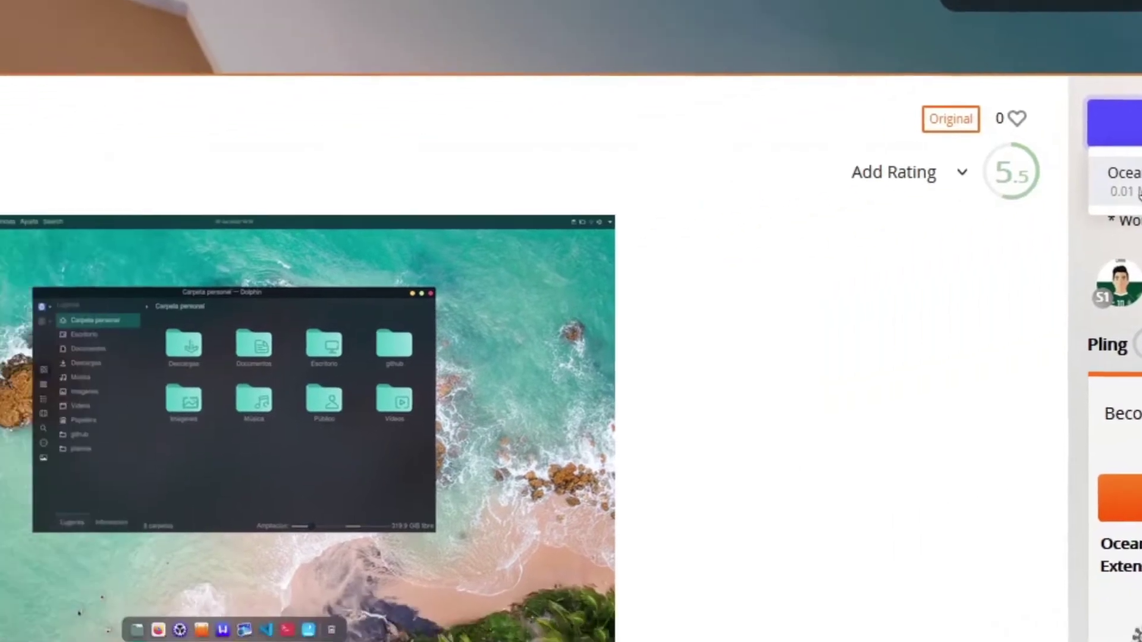
left_click(898, 238)
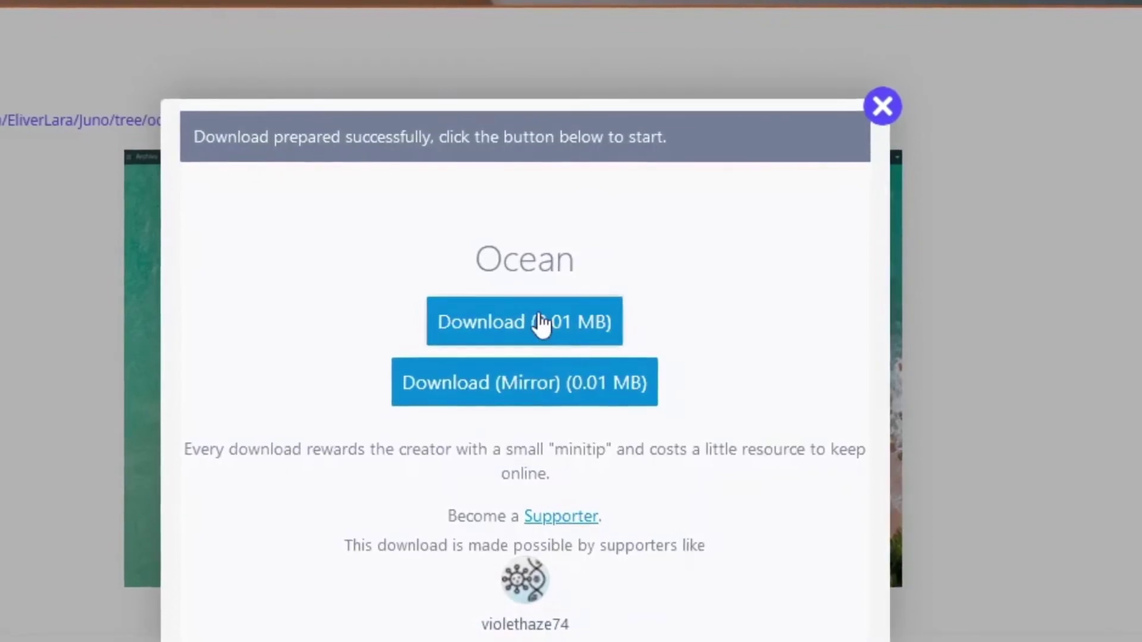
left_click(542, 324)
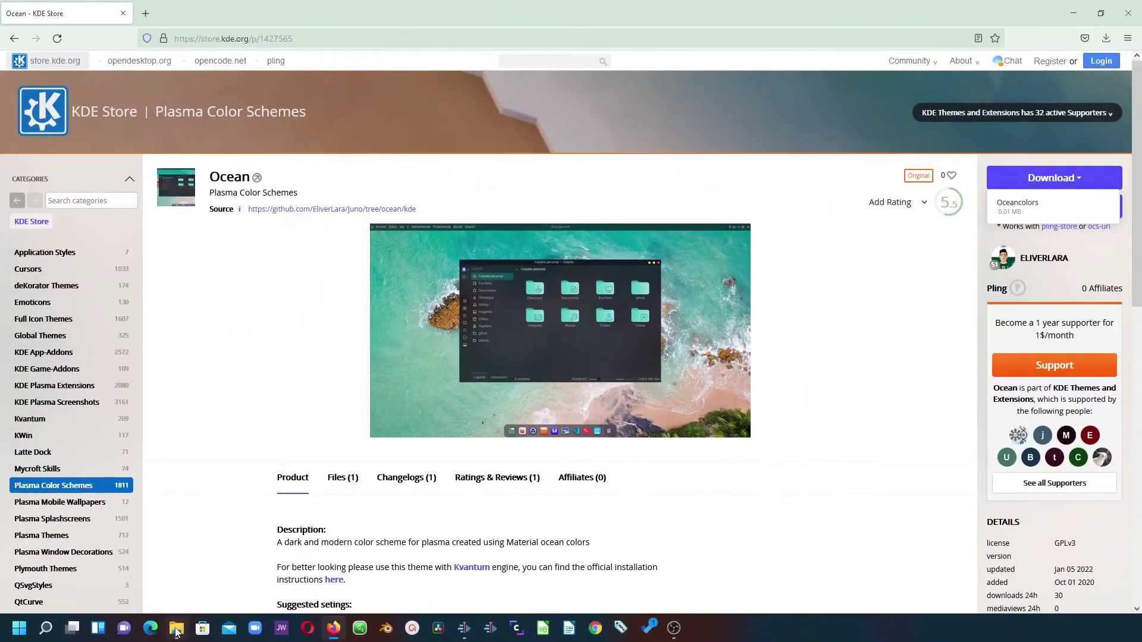
left_click(177, 629)
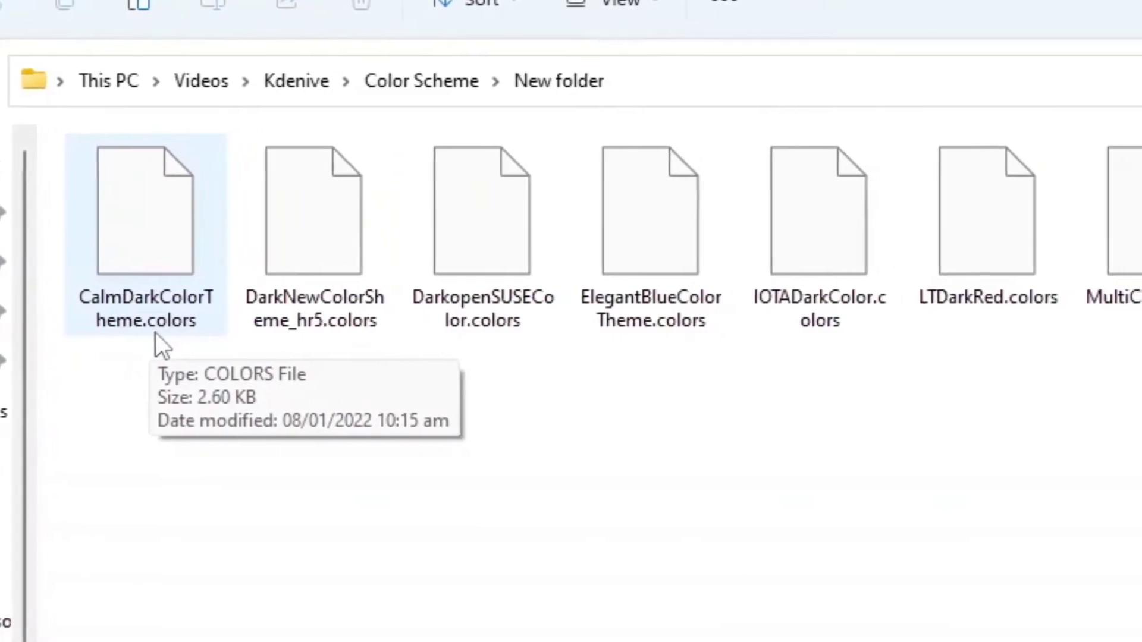
In the Color Scheme folder, extract Edna.colors.tar.gz with 7-Zip, then select ArcStarryDark.
key("alt+Up")
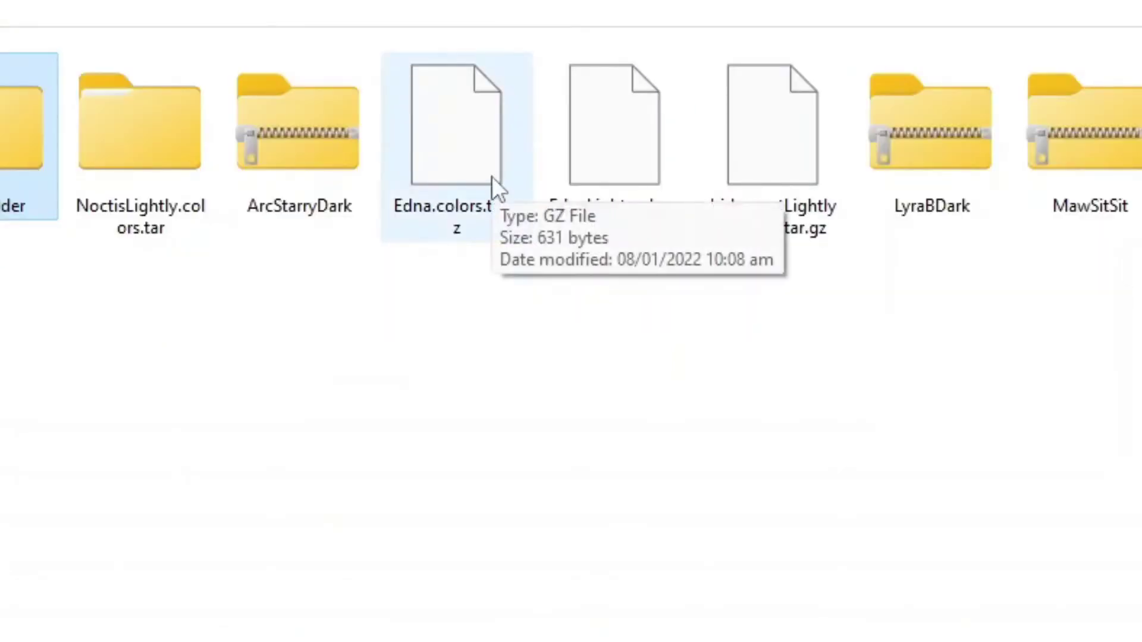
right_click(461, 162)
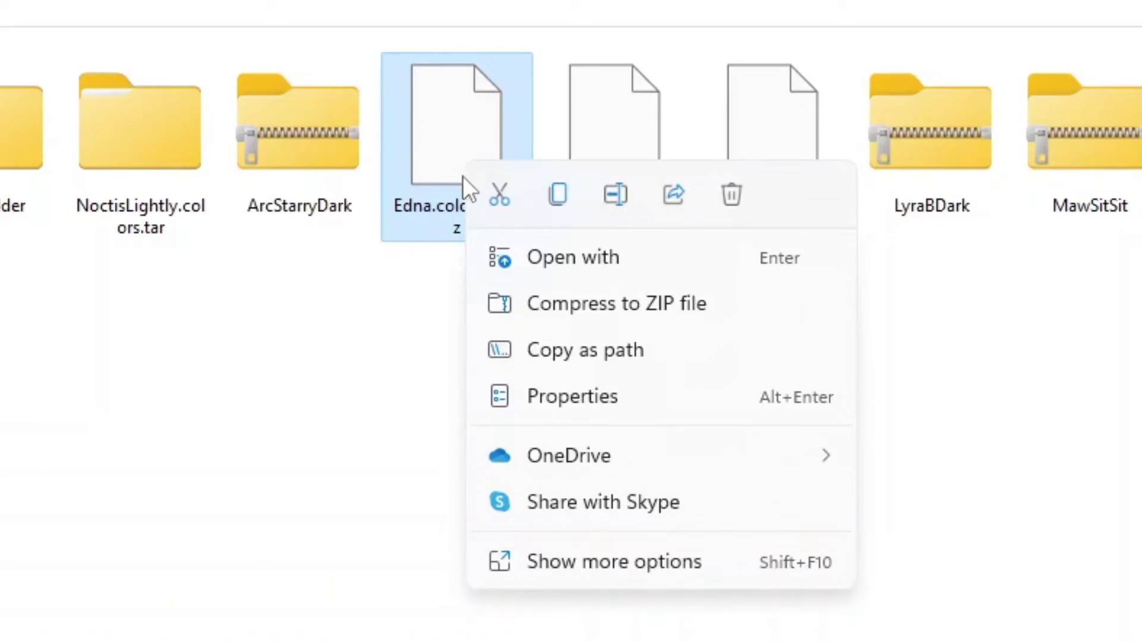
left_click(604, 557)
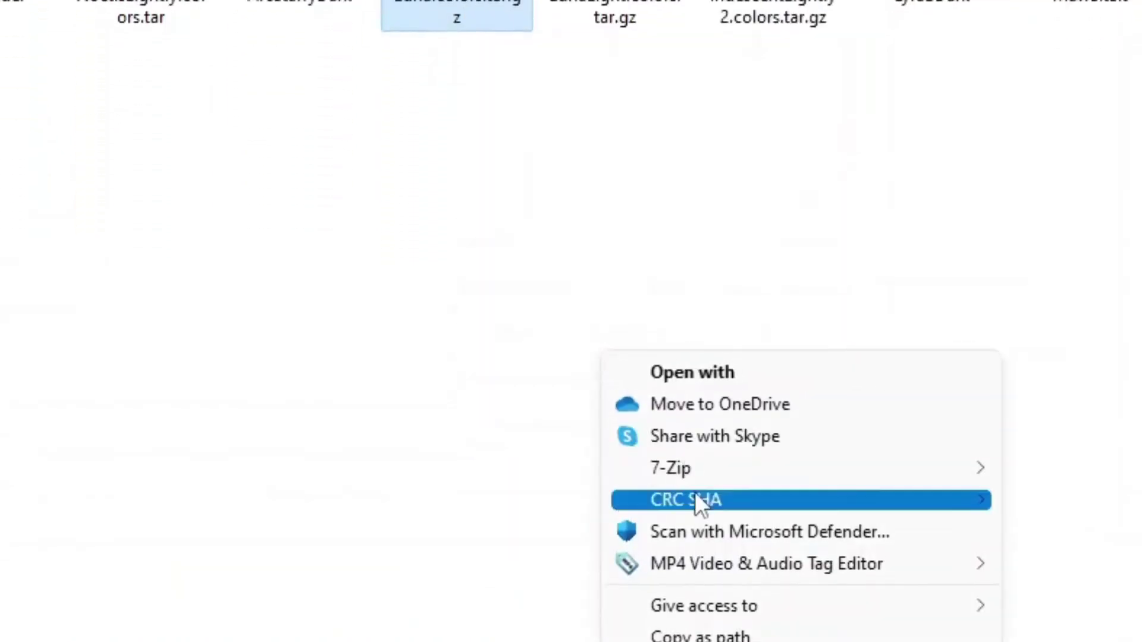
mouse_move(665, 339)
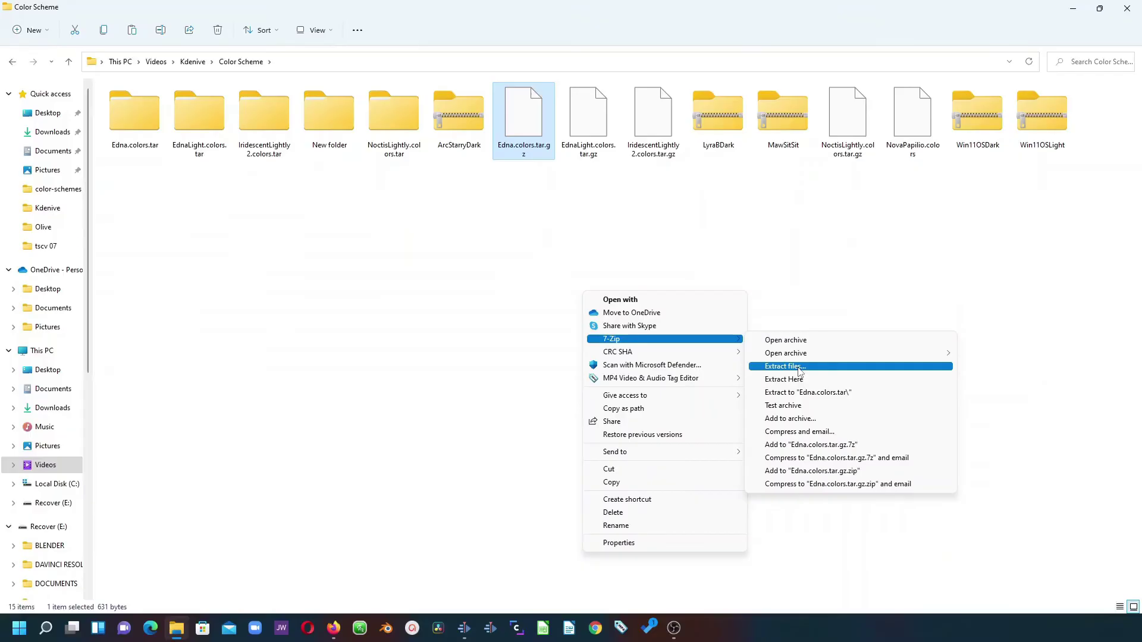
left_click(647, 228)
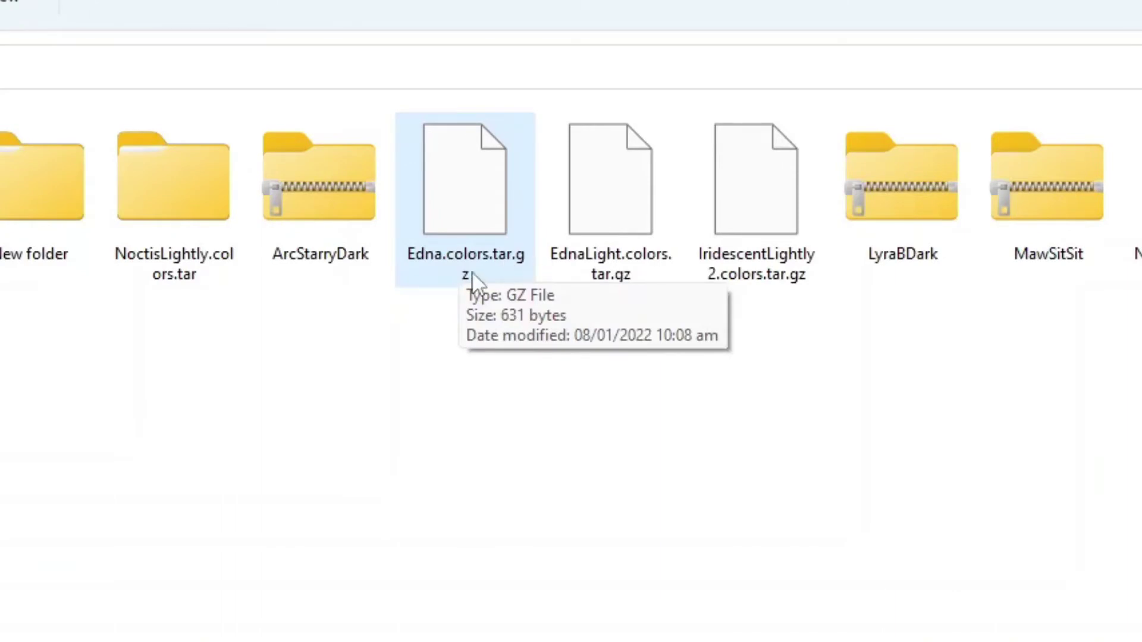
left_click(316, 223)
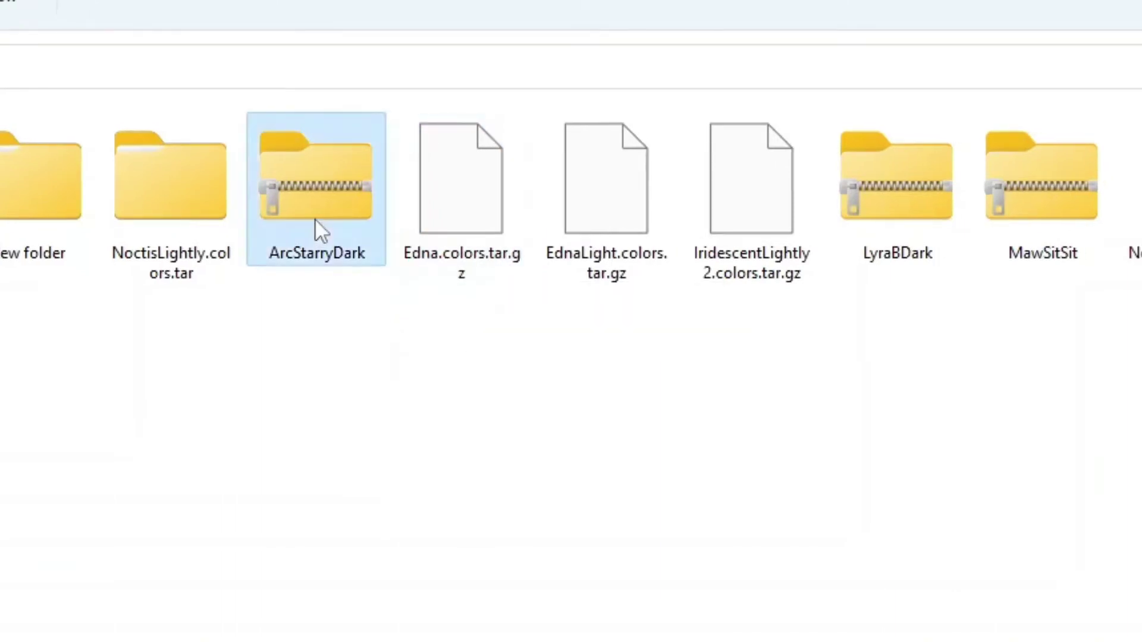
right_click(315, 218)
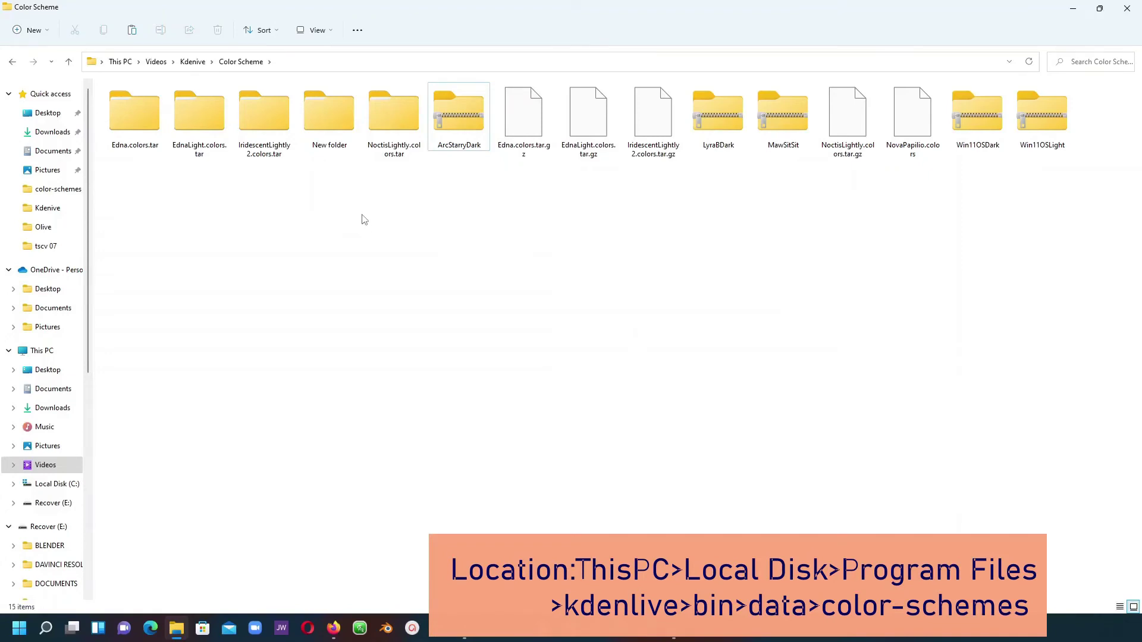
Open C:\Program Files\kdenlive\bin\data\color-schemes in a new window, plus the downloaded New folder.
right_click(176, 629)
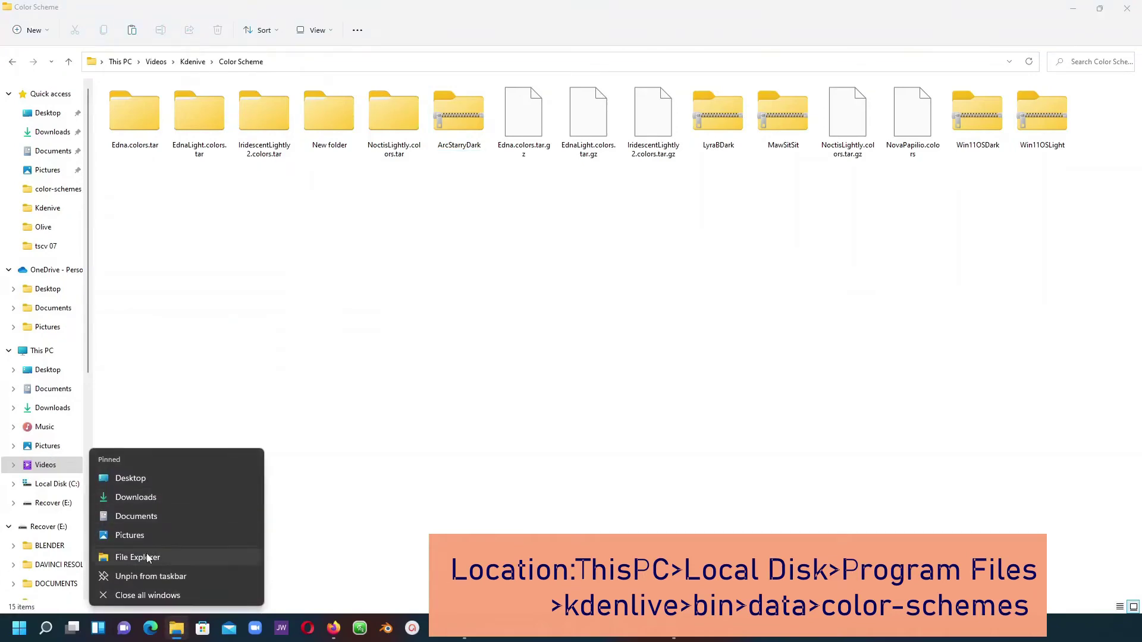
left_click(147, 556)
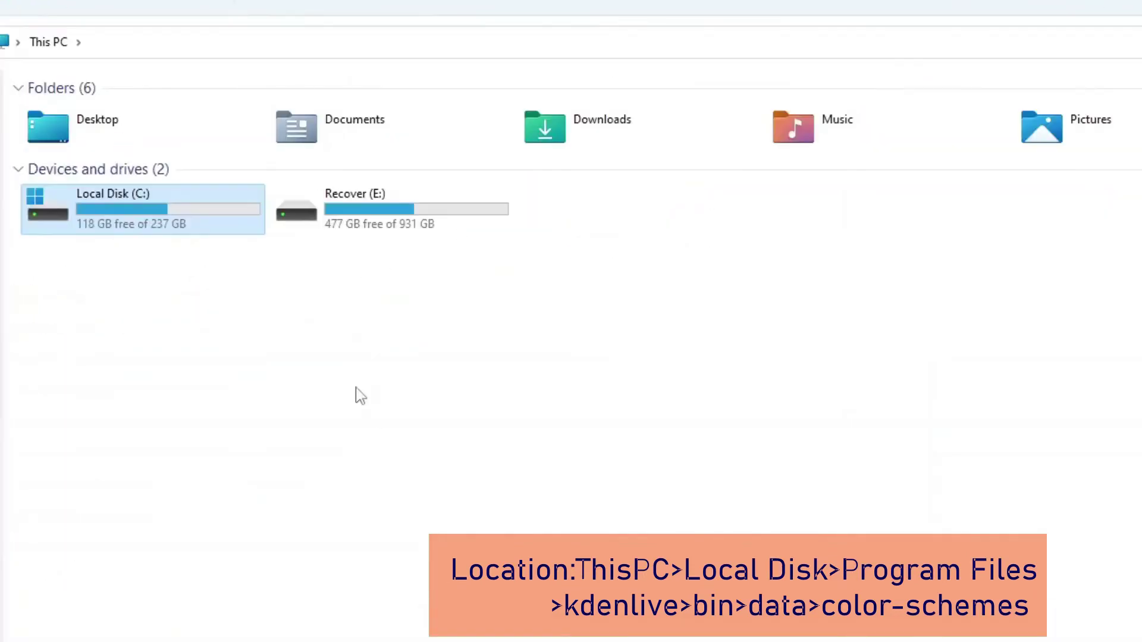
double_click(119, 224)
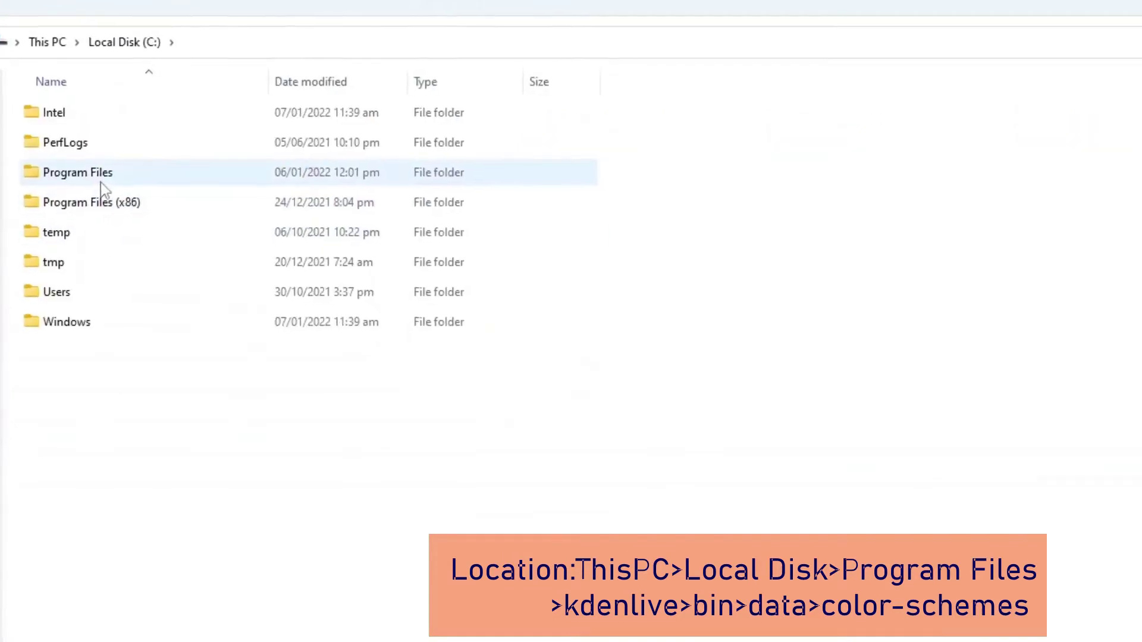
double_click(102, 181)
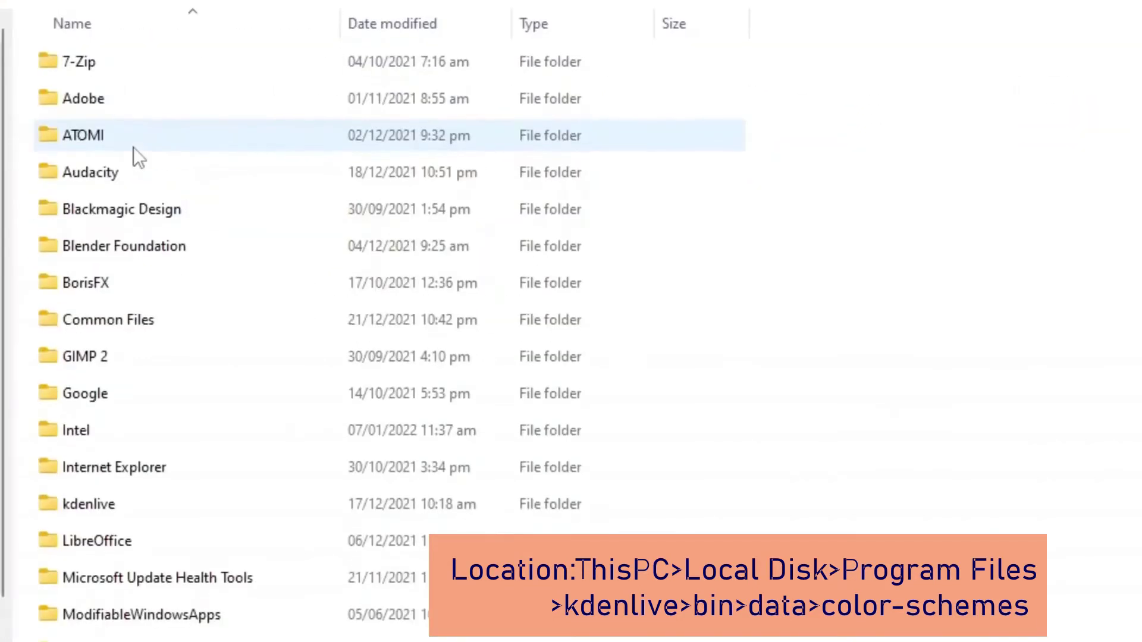
double_click(100, 507)
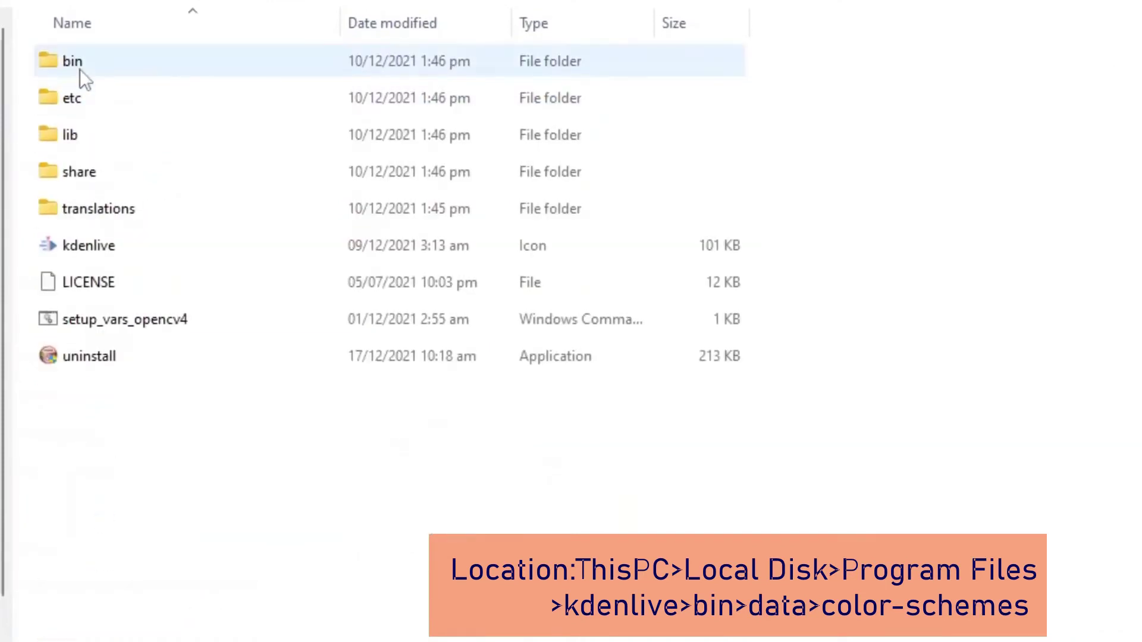
left_click(79, 70)
double_click(80, 70)
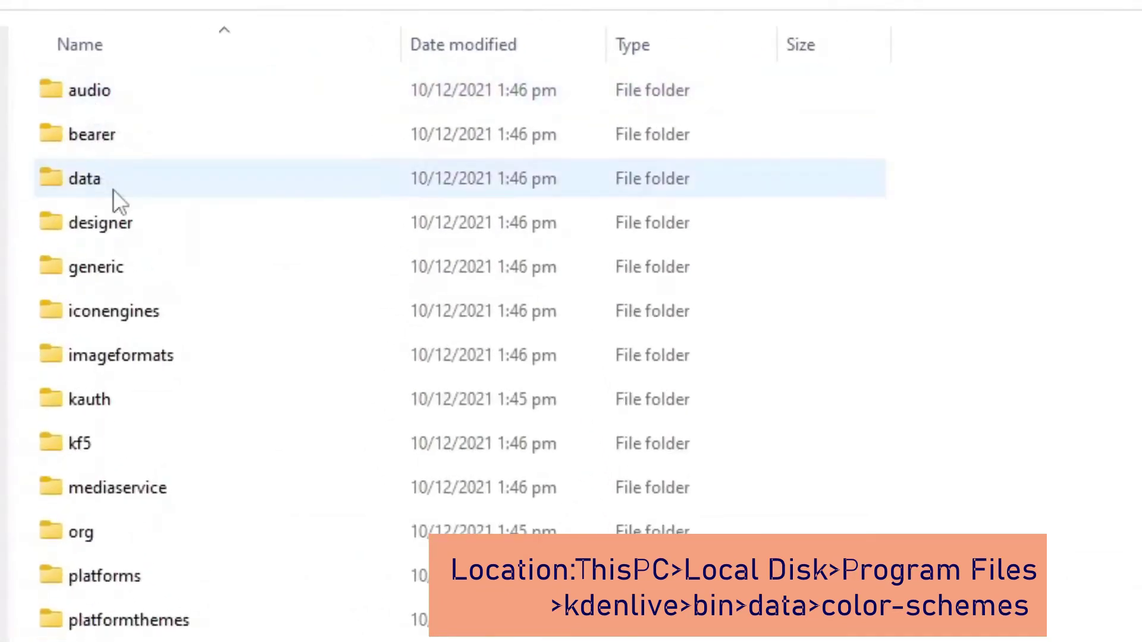
double_click(113, 189)
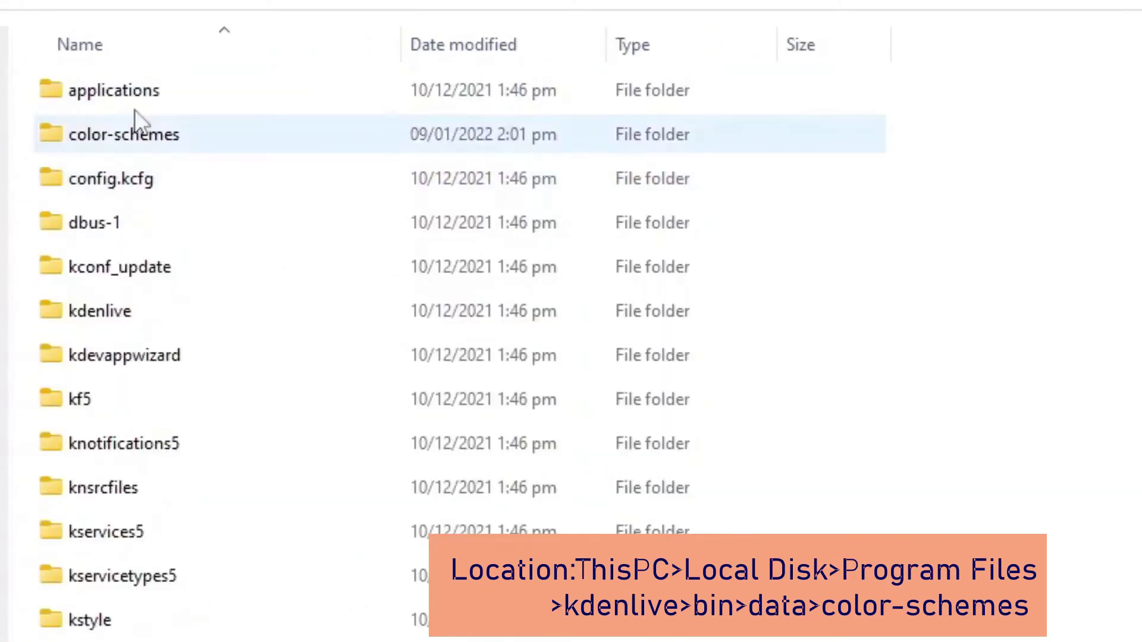
double_click(116, 138)
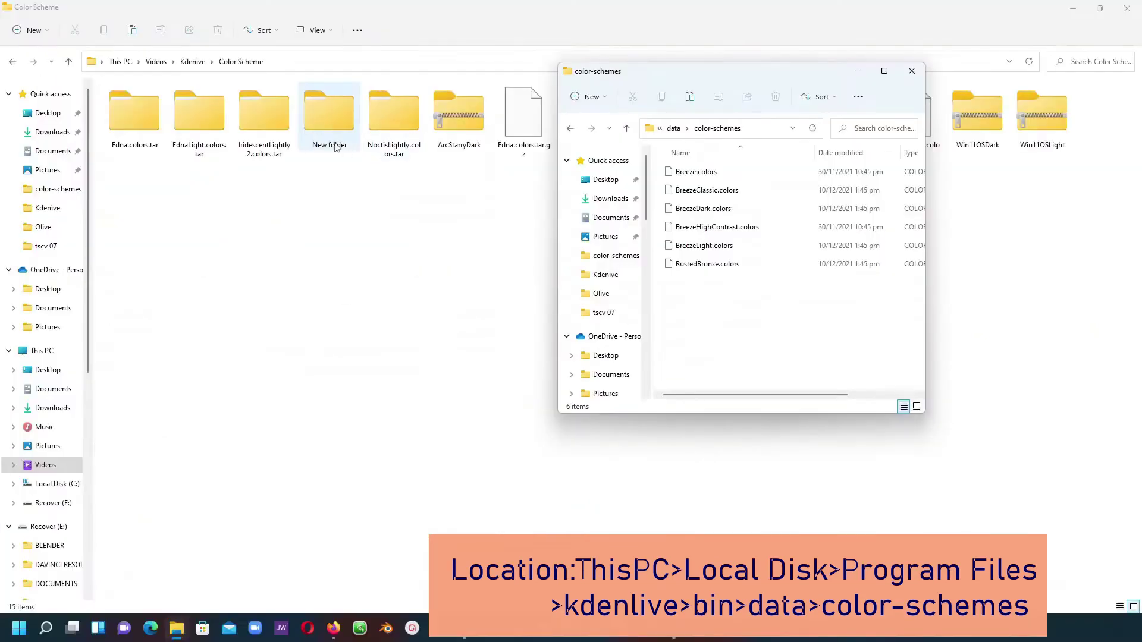
double_click(309, 115)
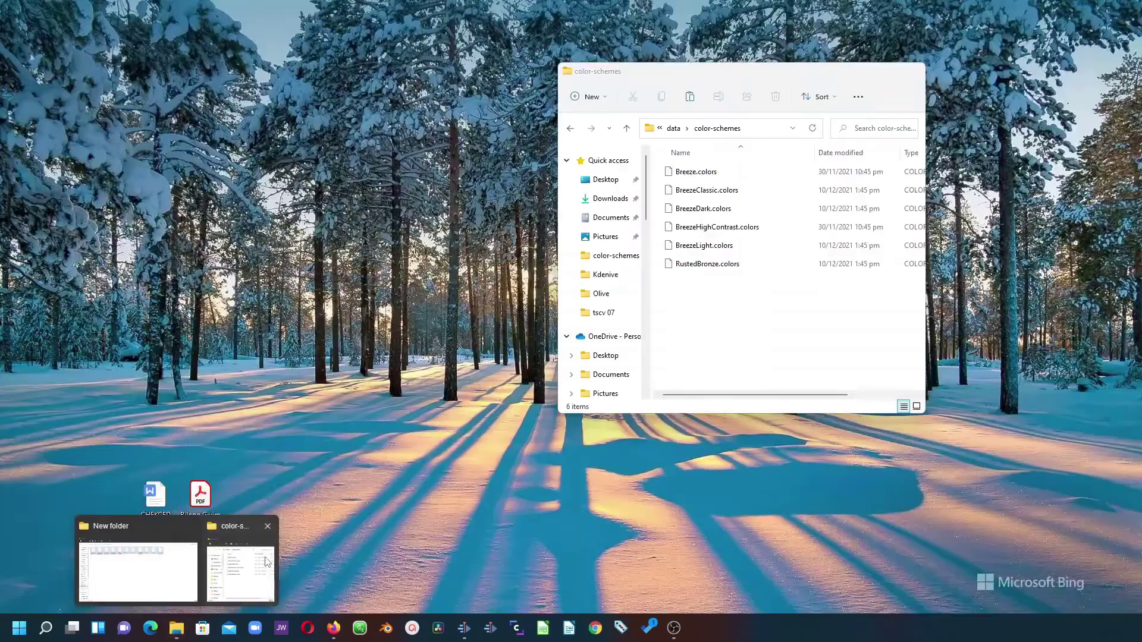
Paste the eleven .colors files into color-schemes, granting administrator permission for all items.
left_click(241, 568)
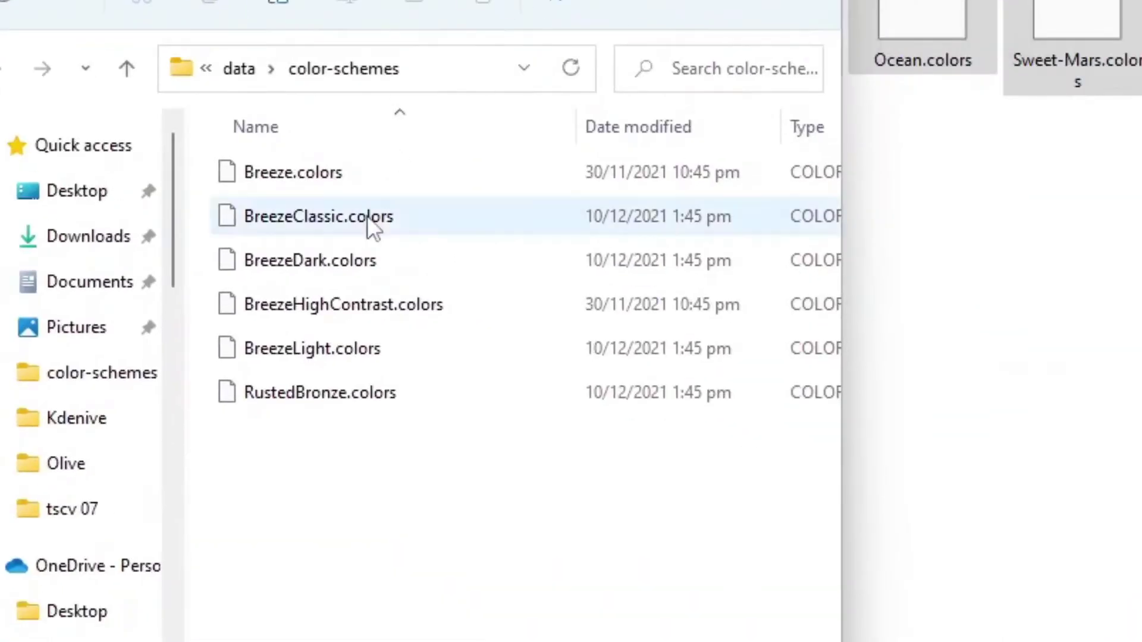
right_click(287, 437)
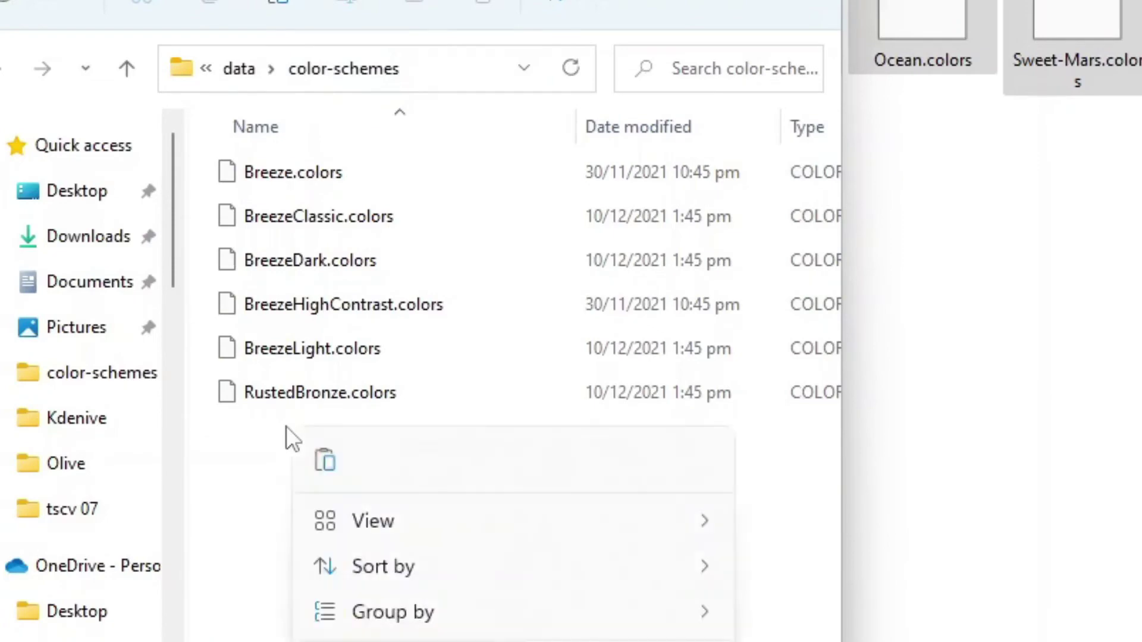
left_click(326, 459)
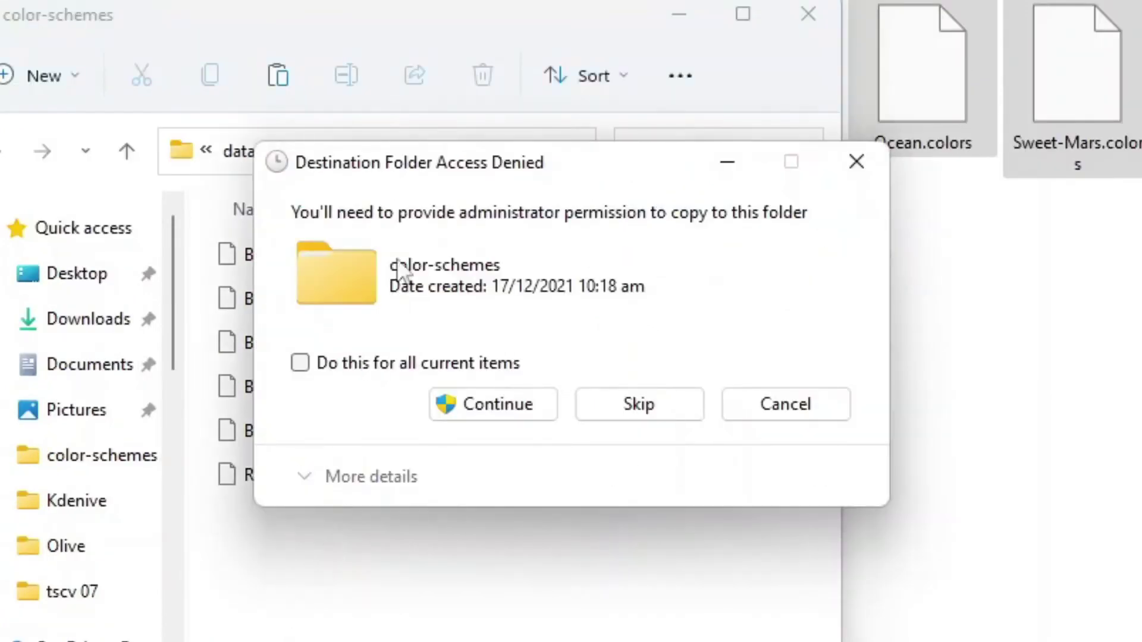
left_click_drag(441, 161, 371, 323)
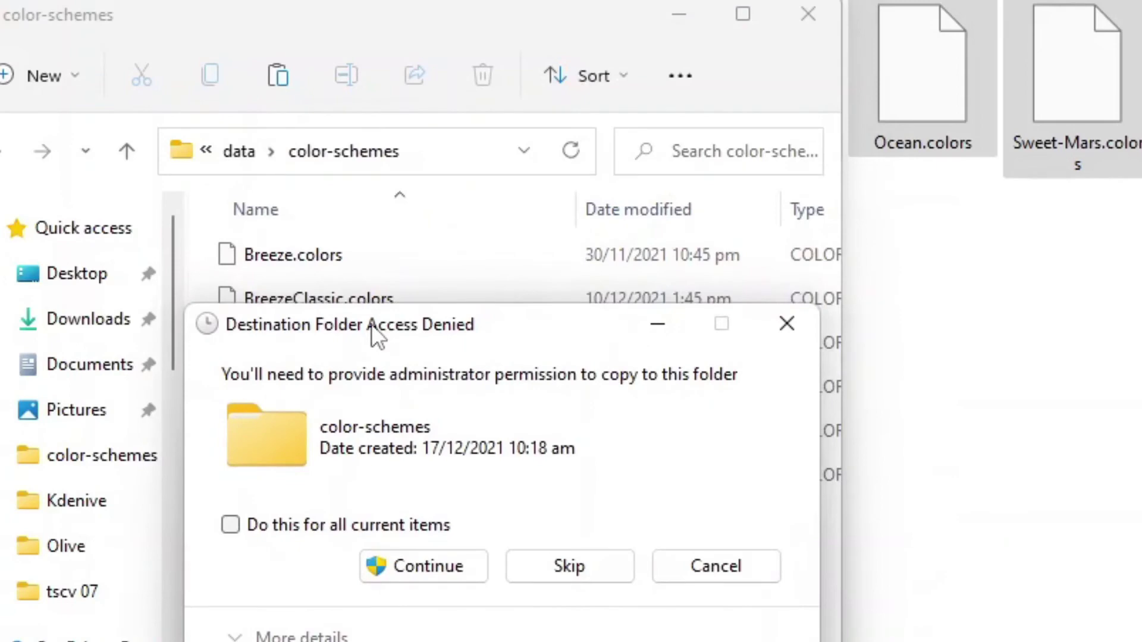
left_click(350, 523)
left_click(434, 564)
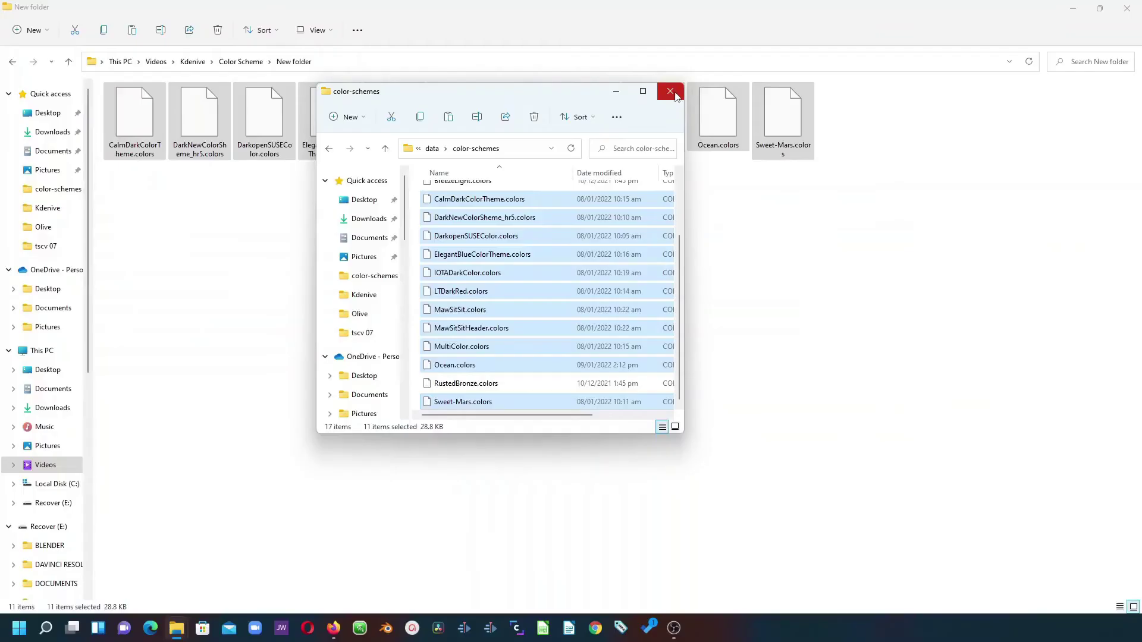
Close both File Explorer windows.
left_click(675, 91)
left_click(736, 278)
left_click(1127, 7)
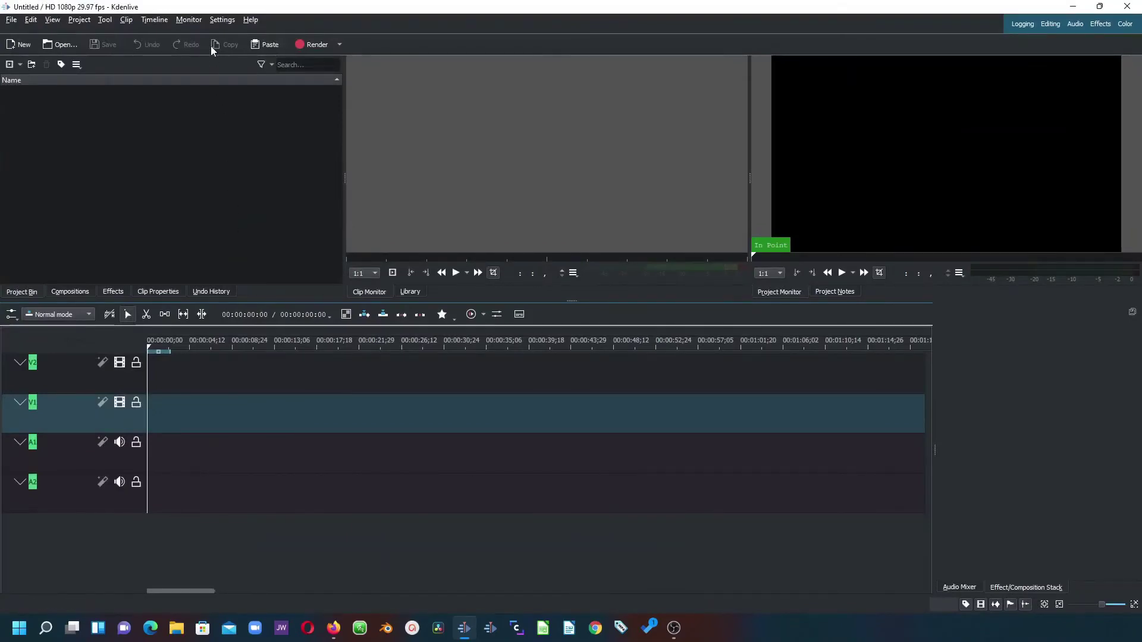
Apply the Calm-dark-color-theme scheme, then Dark-openSUSE-Color.
left_click(222, 20)
mouse_move(394, 165)
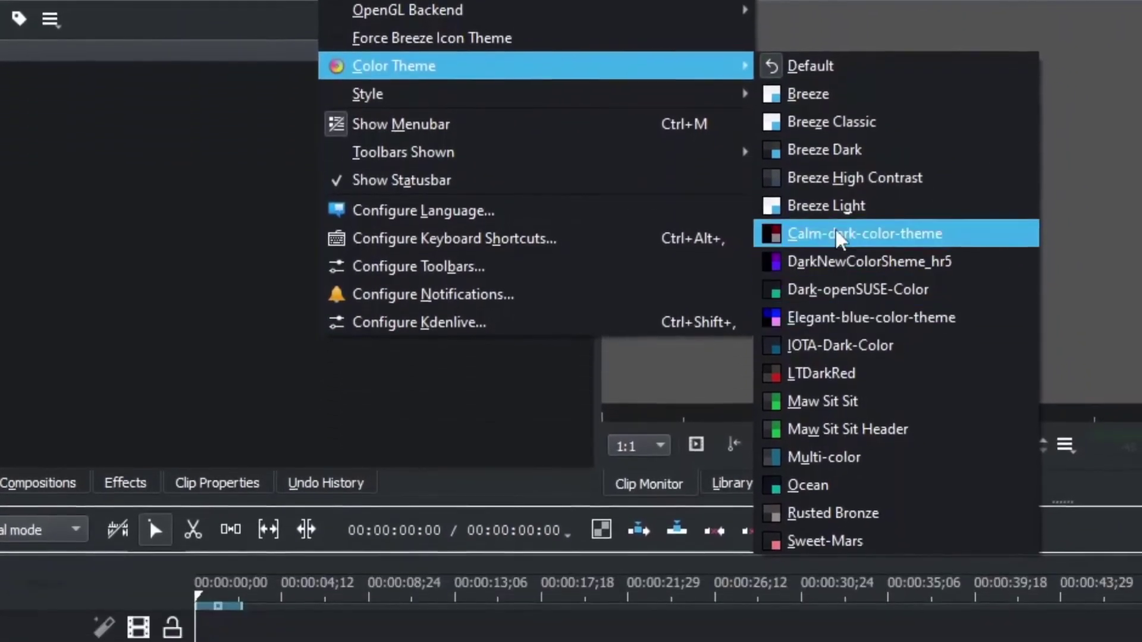
left_click(851, 333)
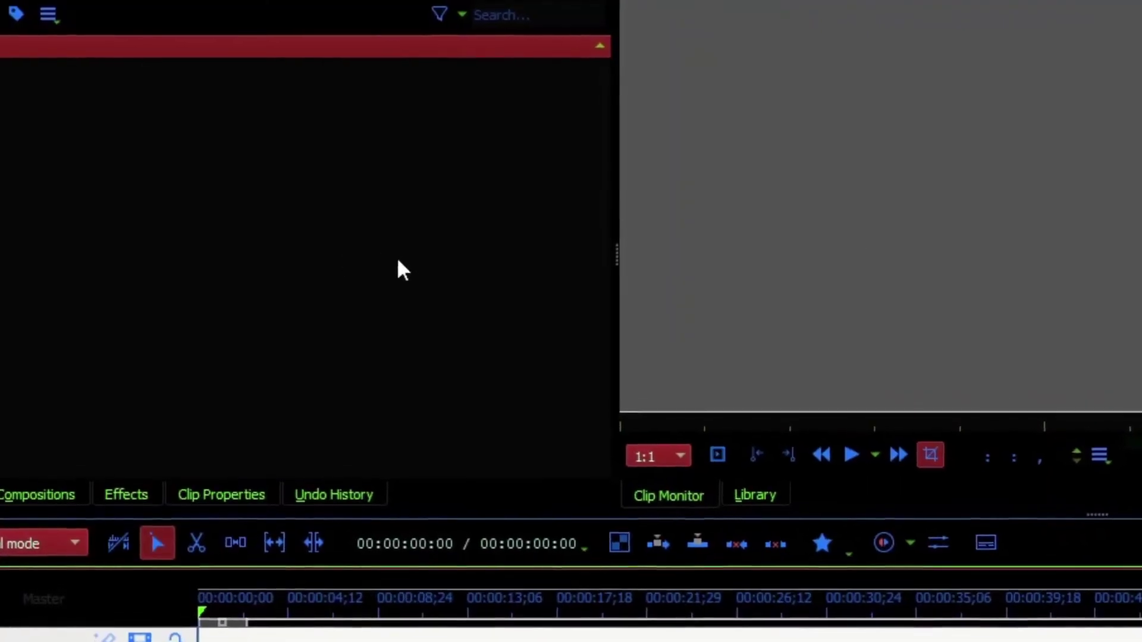
left_click(222, 19)
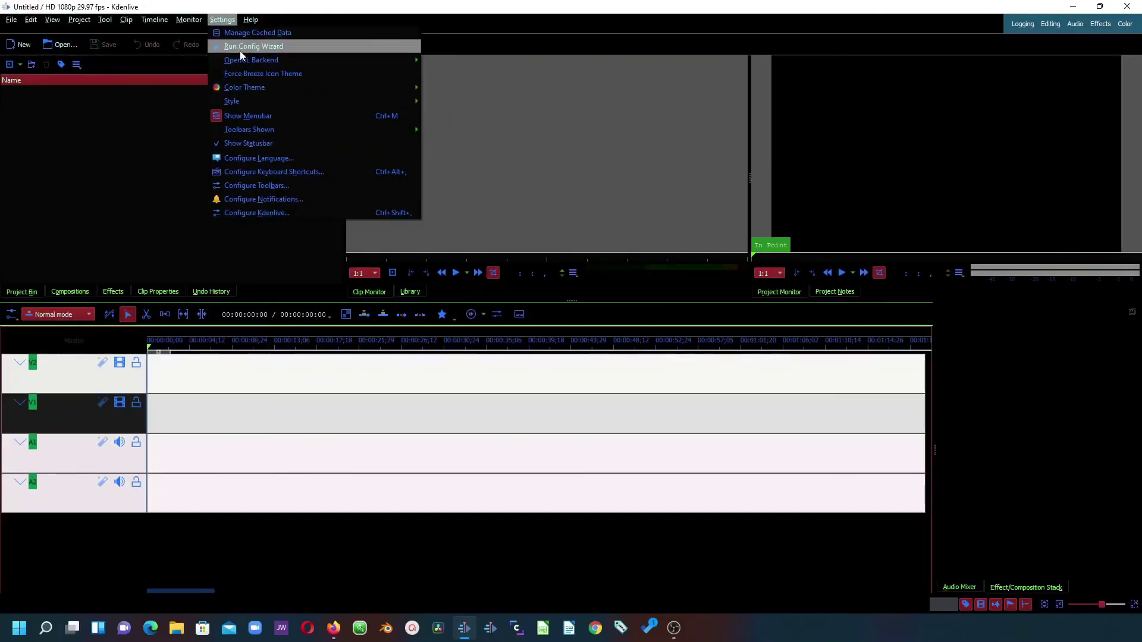
mouse_move(245, 87)
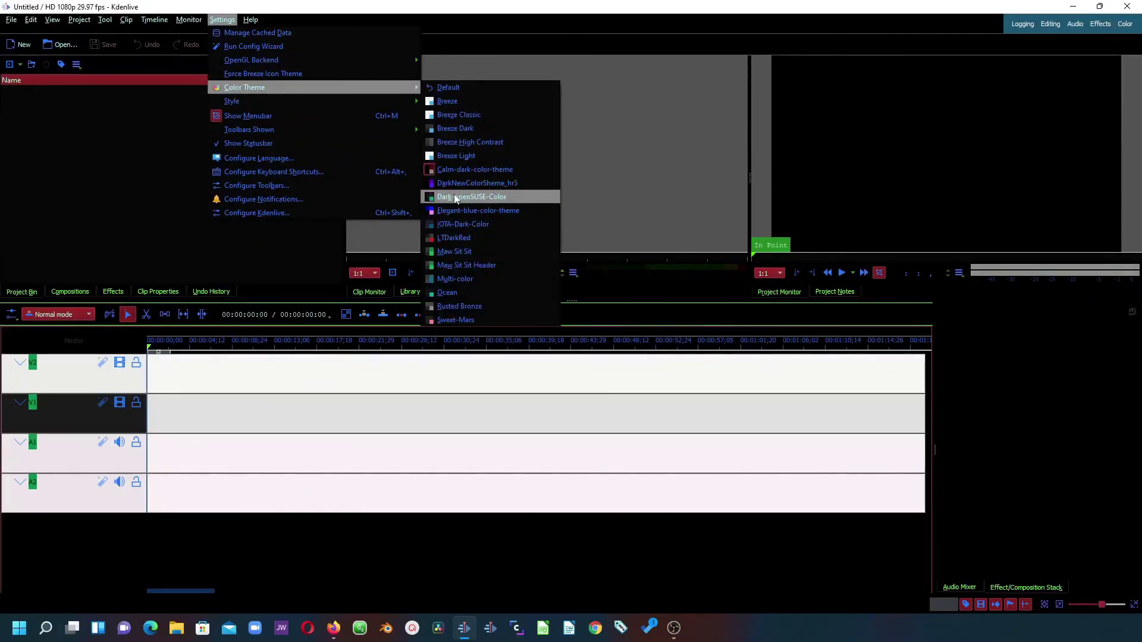
left_click(455, 197)
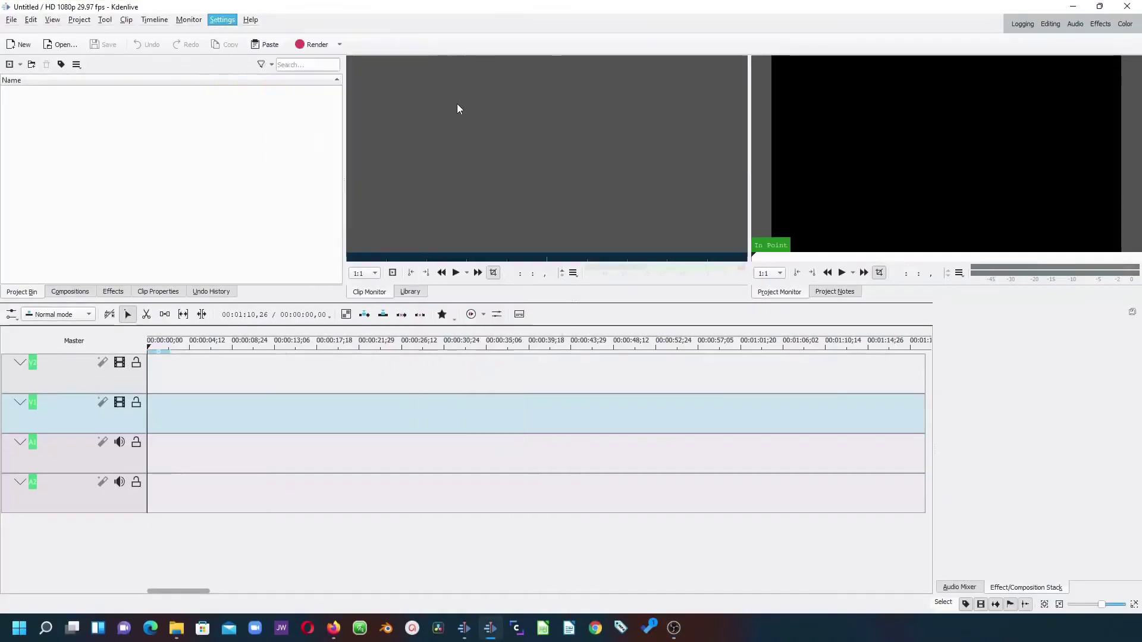
Cycle through several new colour themes: blue, light, dark teal and dark ones.
left_click(222, 20)
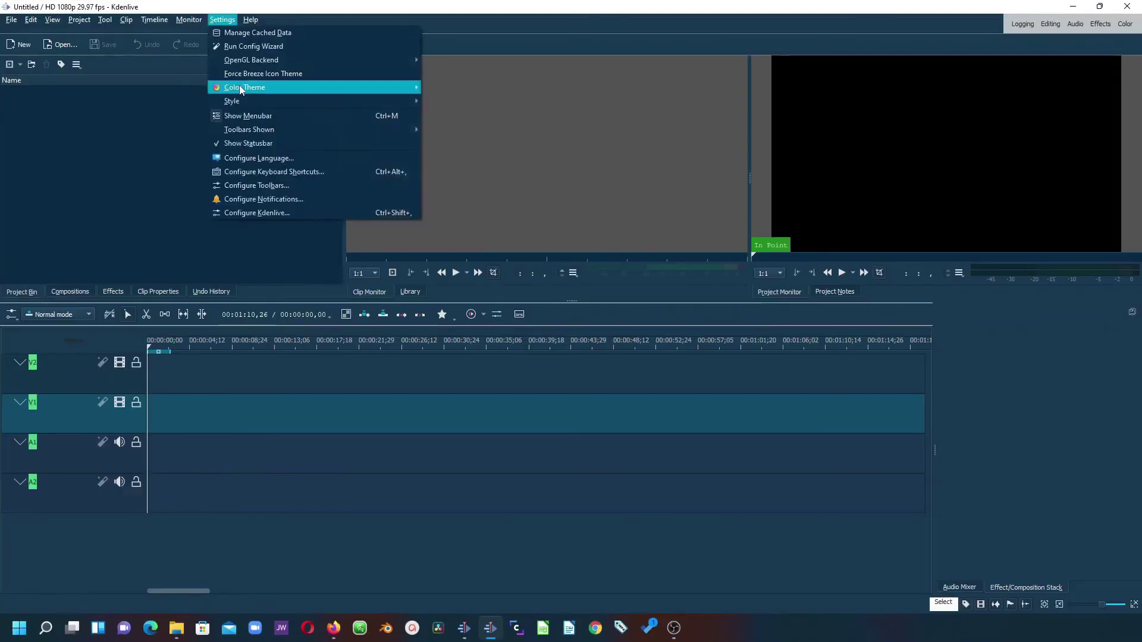
left_click(453, 146)
left_click(458, 169)
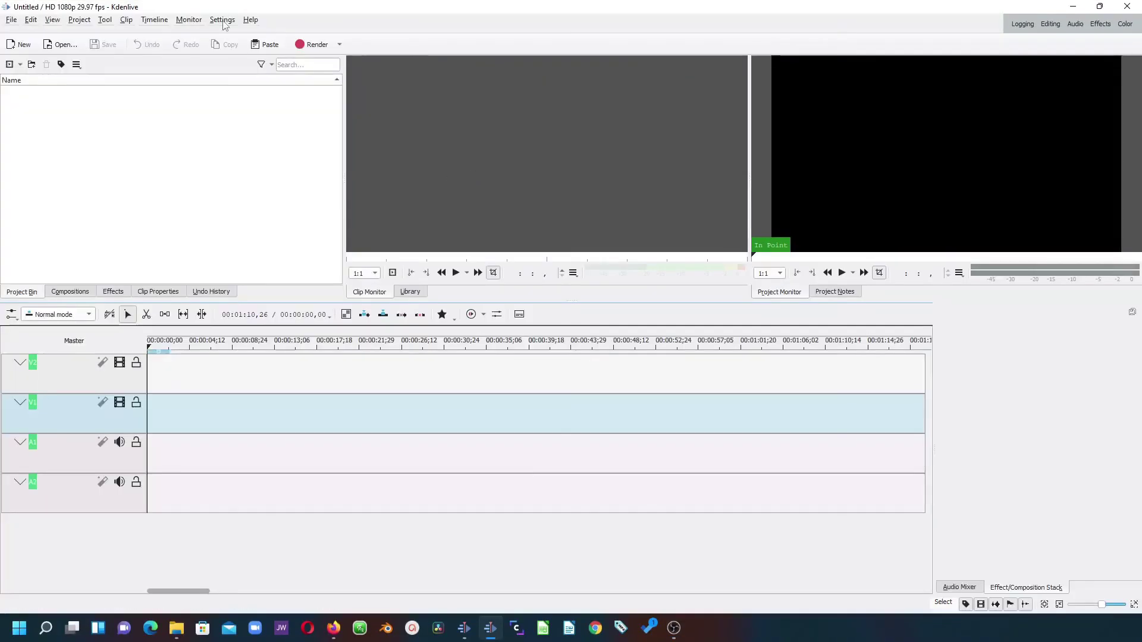
left_click(434, 149)
left_click(222, 19)
left_click(476, 197)
left_click(222, 19)
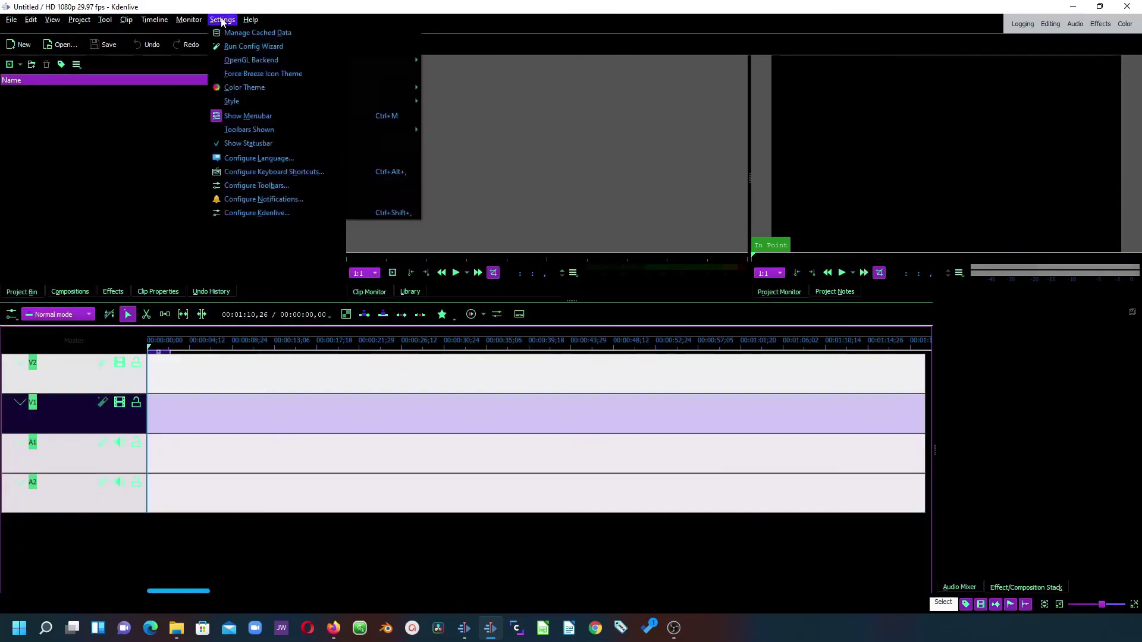
left_click(470, 211)
left_click(222, 20)
left_click(484, 222)
left_click(222, 20)
left_click(452, 146)
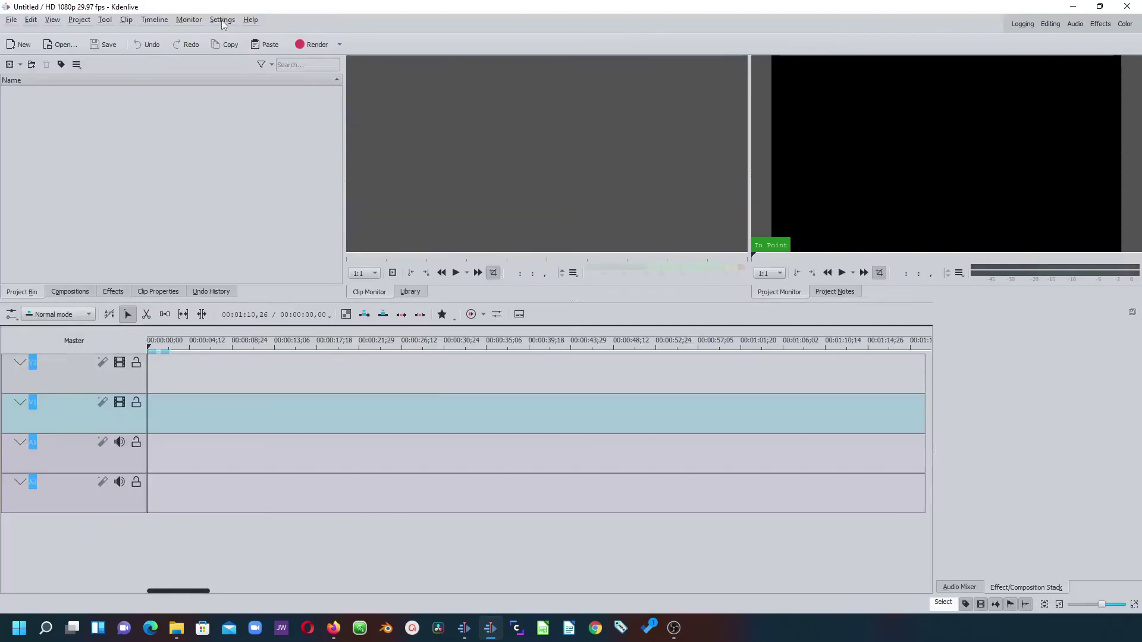
left_click(222, 20)
left_click(484, 234)
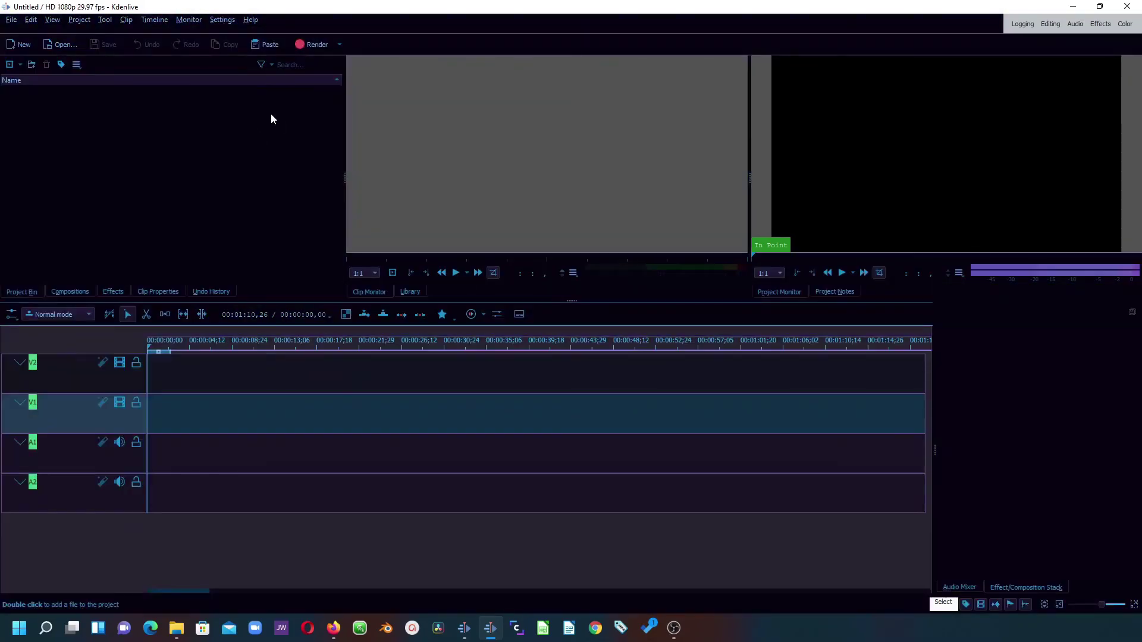
Try reddish grey, LyraBDark and a green-accented light theme, ending on a dark scheme.
left_click(231, 21)
left_click(445, 292)
left_click(222, 20)
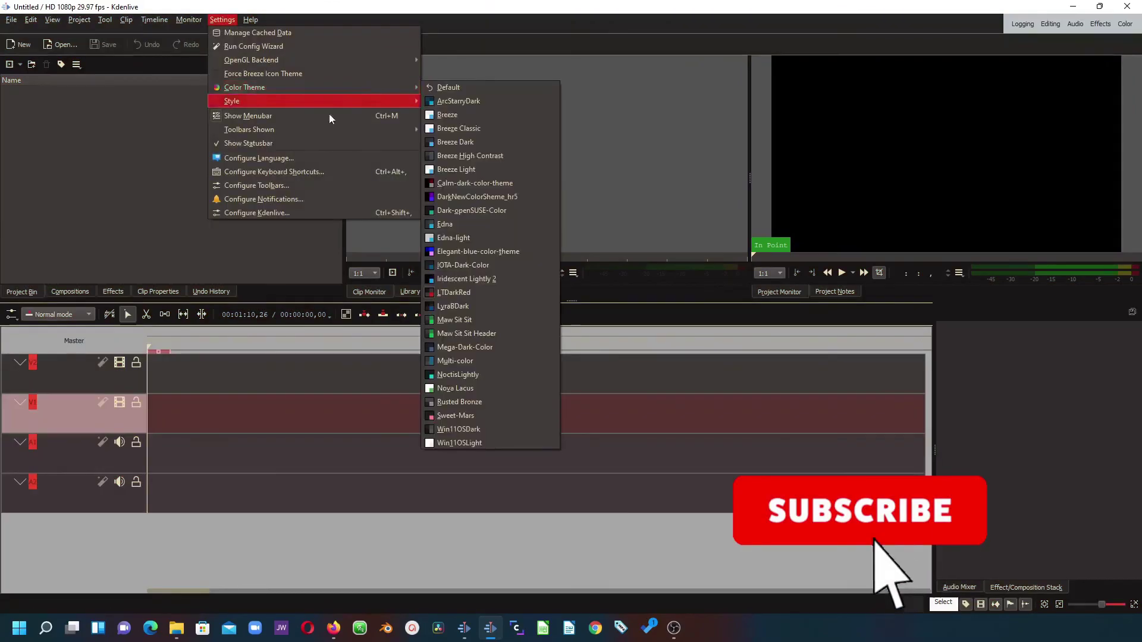
left_click(464, 307)
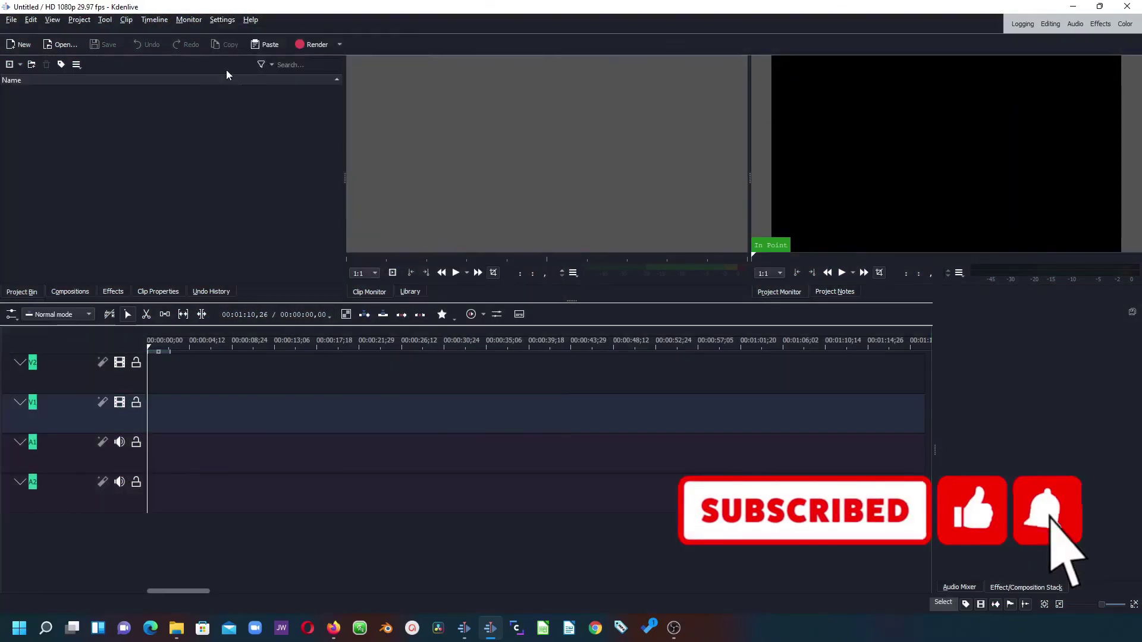
left_click(222, 20)
left_click(467, 364)
left_click(222, 19)
left_click(474, 389)
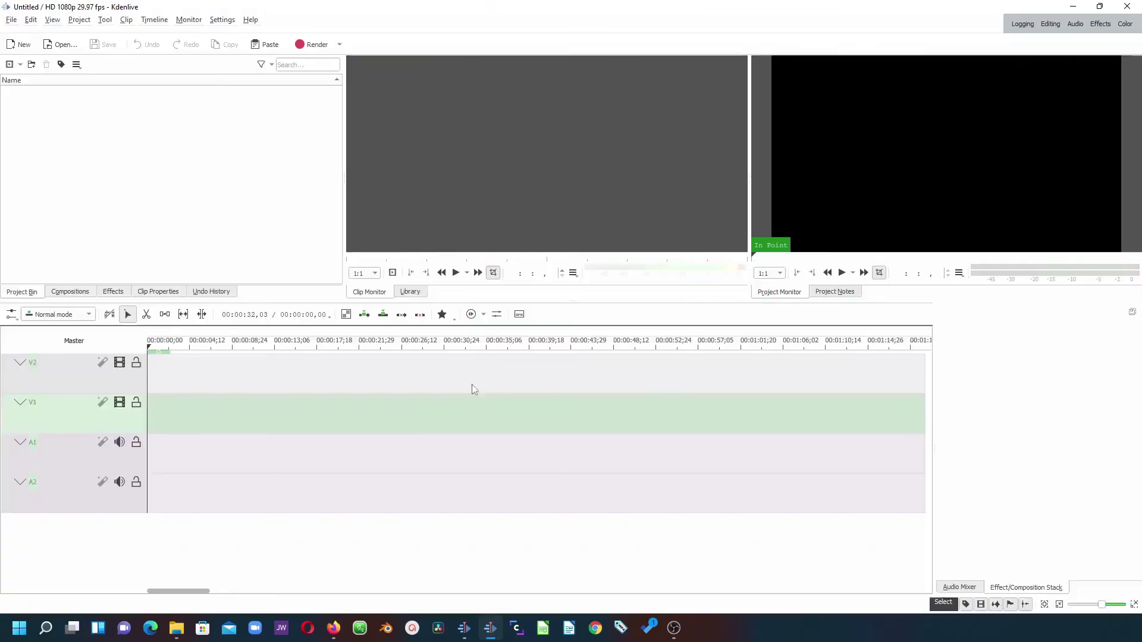
left_click(454, 400)
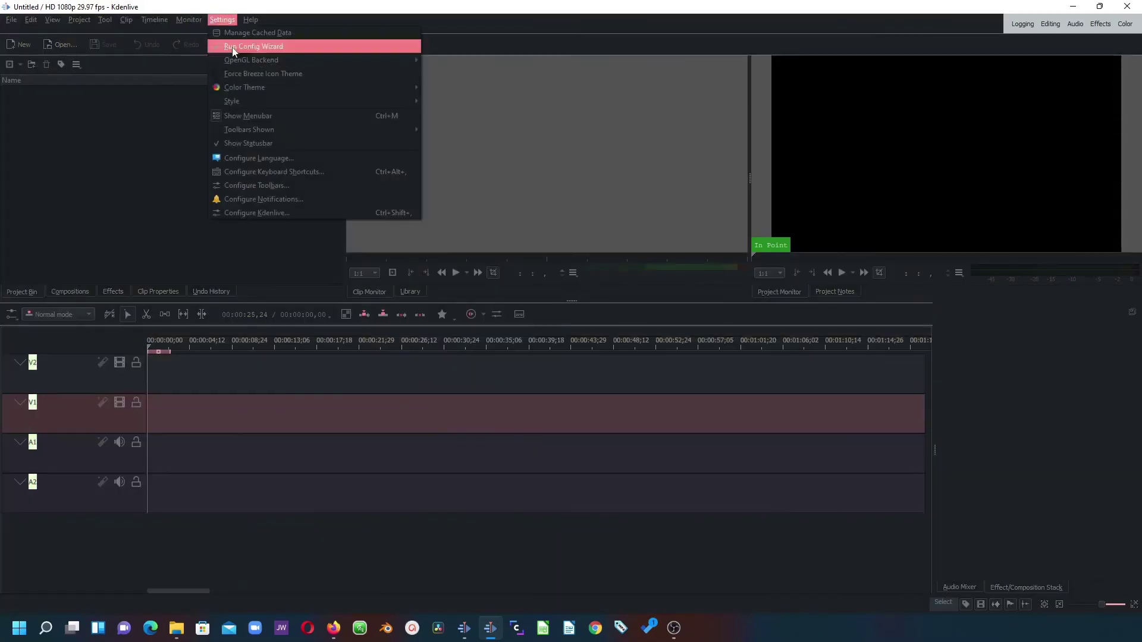